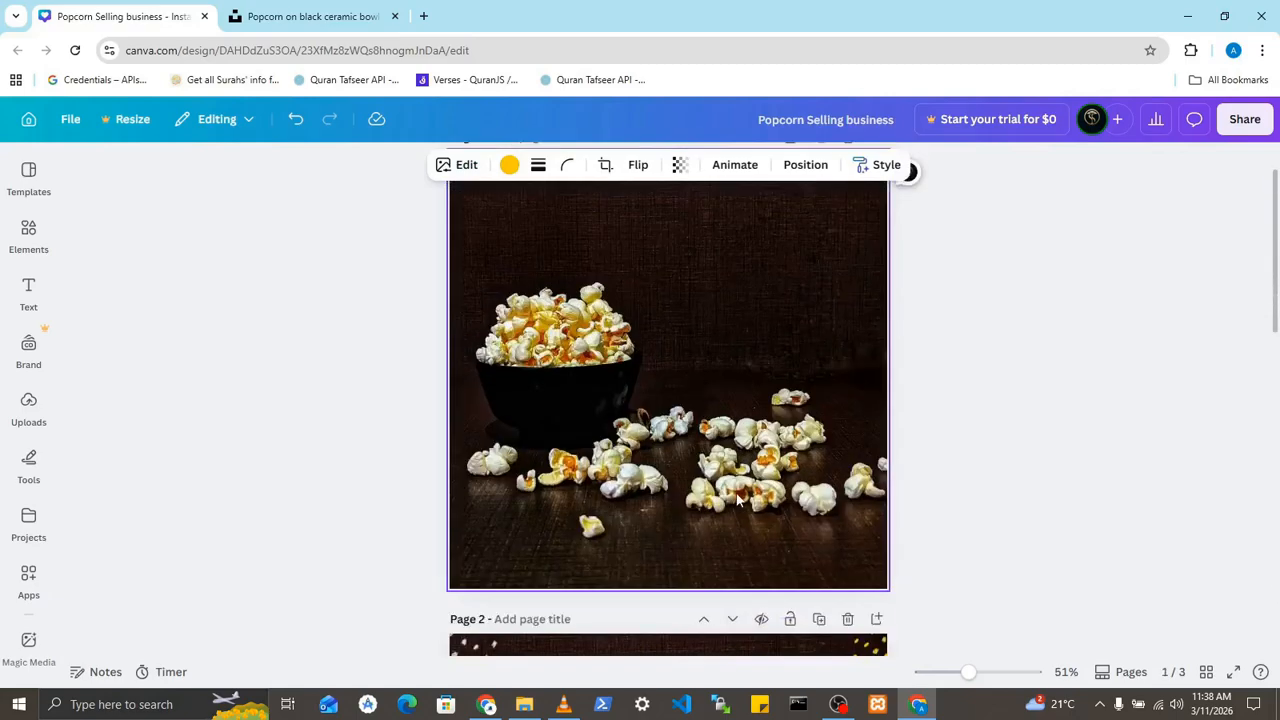
{"action": "scroll", "coordinate": [737, 499], "scroll_direction": "up", "scroll_amount": 1}
- Paste the yellow dot pattern onto page 1 and place it overlapping the page's top-right corner
{"action": "left_click", "coordinate": [635, 310]}
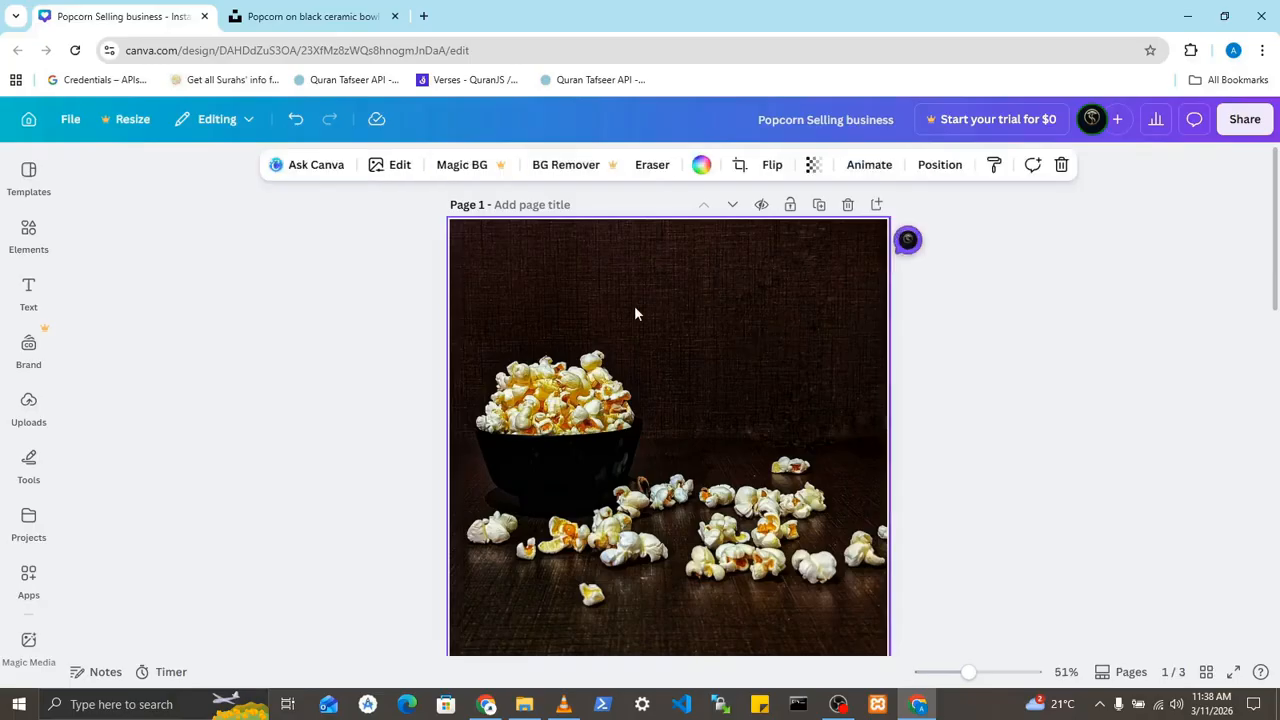
{"action": "key", "text": "ctrl+v"}
{"action": "left_click_drag", "start_coordinate": [735, 485], "coordinate": [880, 237]}
{"action": "left_click", "coordinate": [773, 376]}
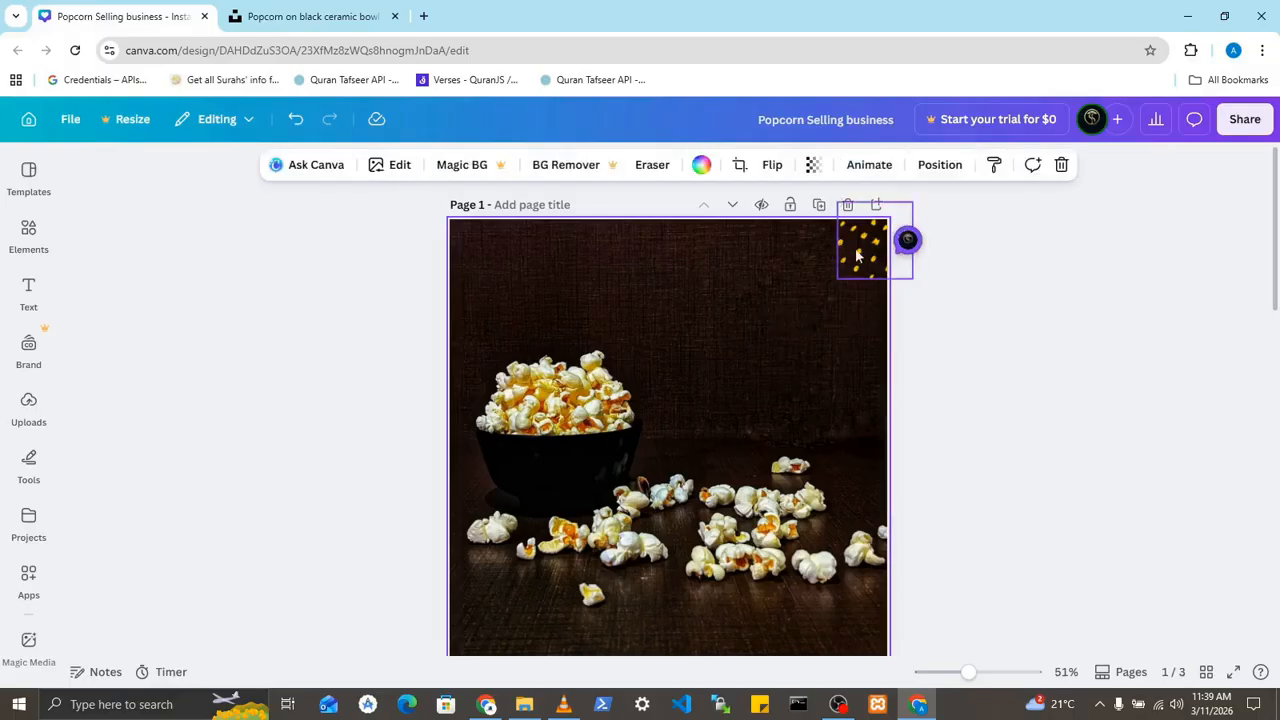
- Duplicate the yellow dot pattern and place the copy over the left edge near the page's top-left corner
{"action": "left_click", "coordinate": [866, 263]}
{"action": "key", "text": "ctrl+c"}
{"action": "key", "text": "ctrl+v"}
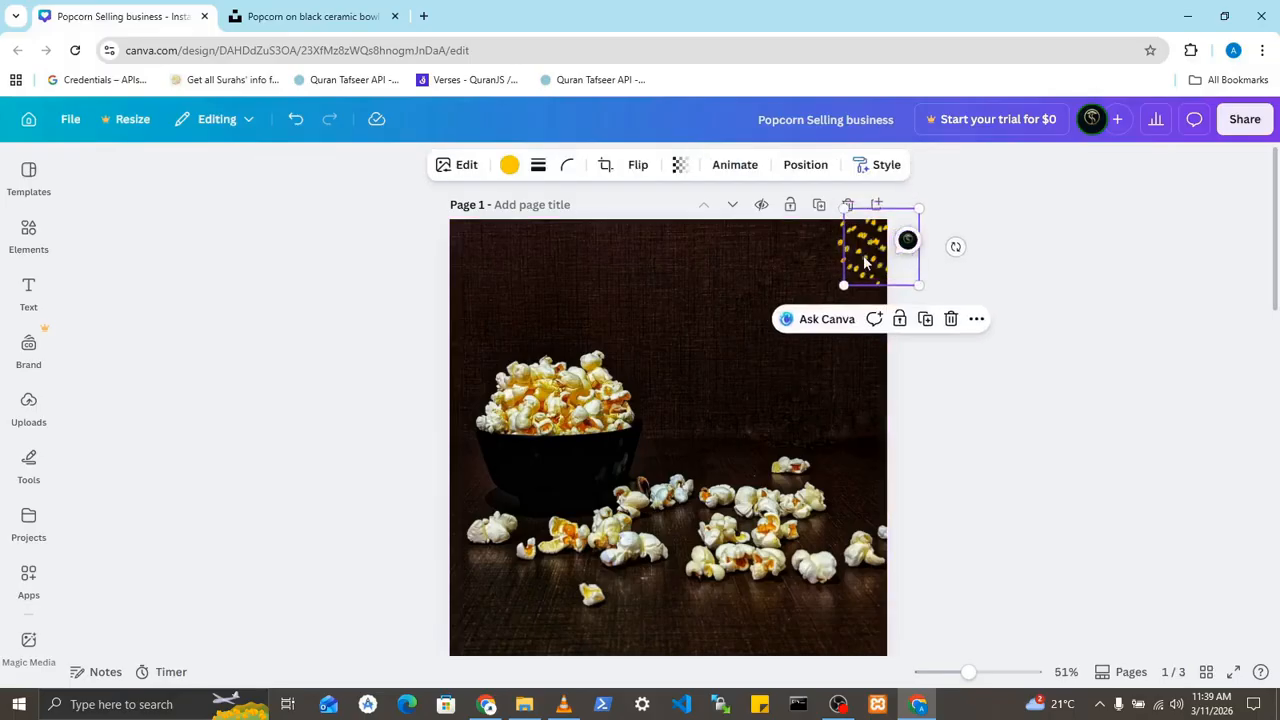
{"action": "left_click_drag", "start_coordinate": [868, 263], "coordinate": [452, 281]}
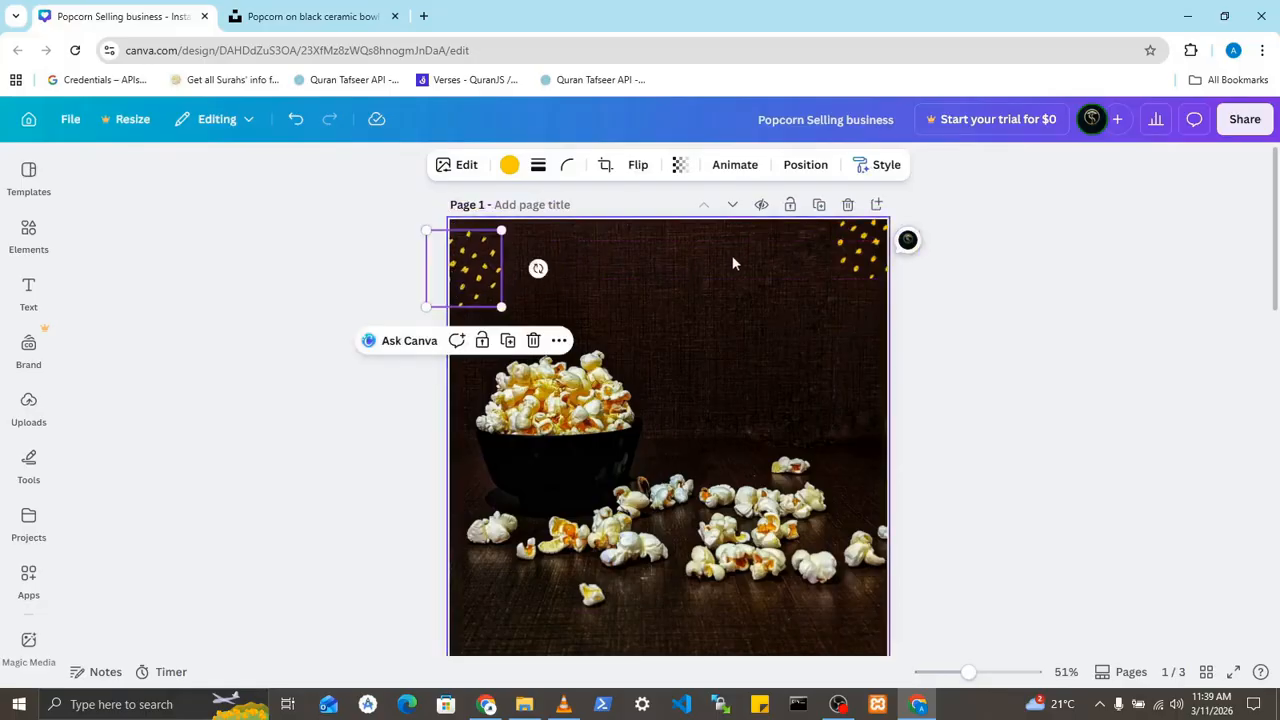
- Recolour the dot pattern near the top-left corner of page 1 to white (#ffffff)
{"action": "left_click", "coordinate": [853, 258]}
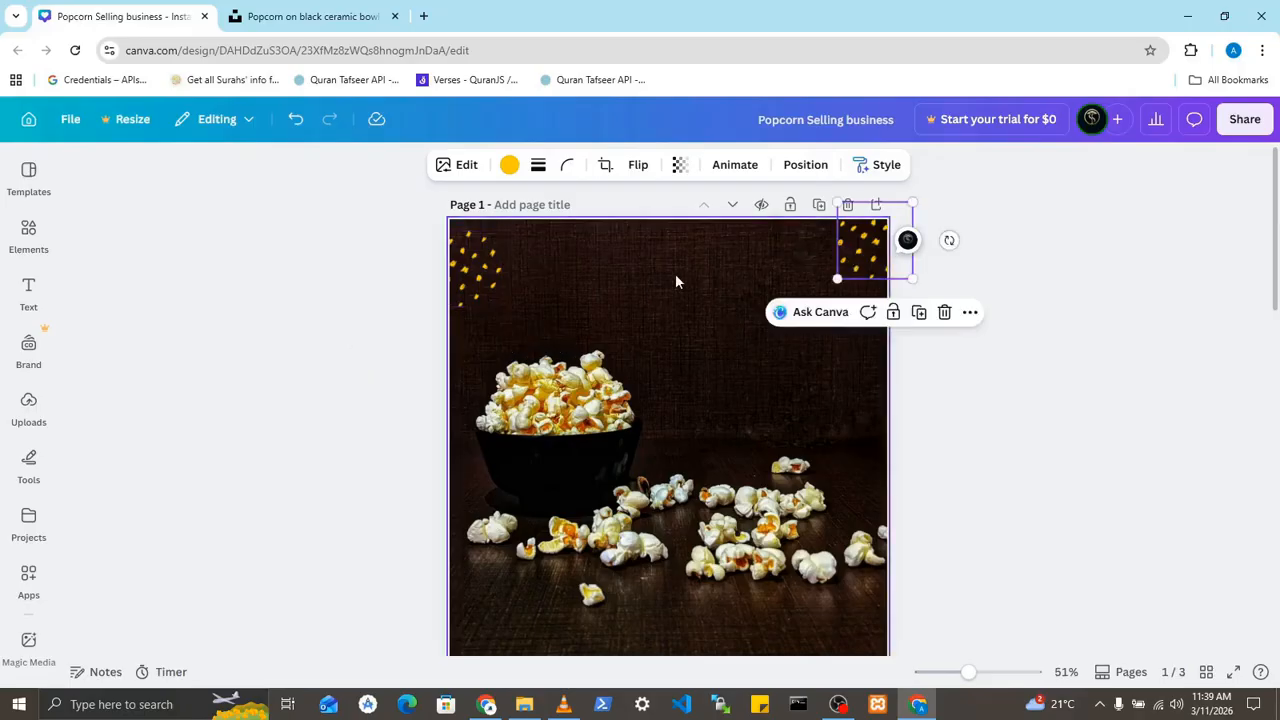
{"action": "left_click", "coordinate": [509, 164]}
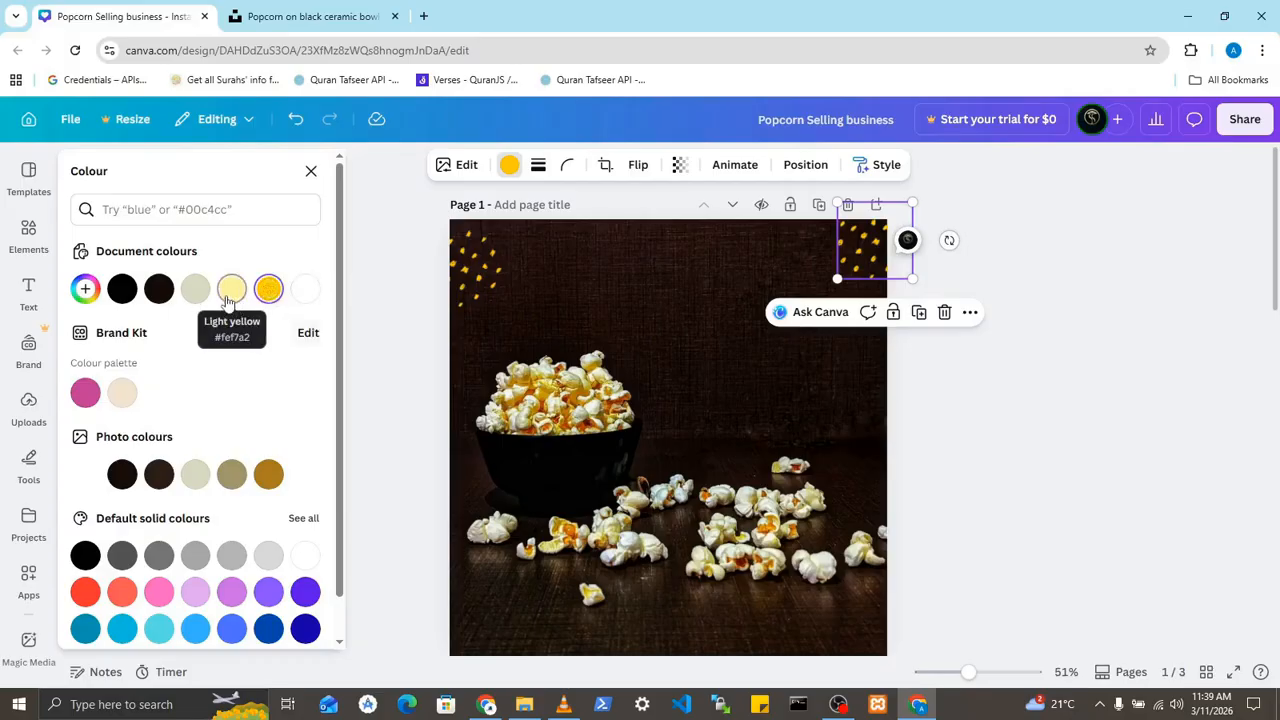
{"action": "left_click", "coordinate": [477, 276]}
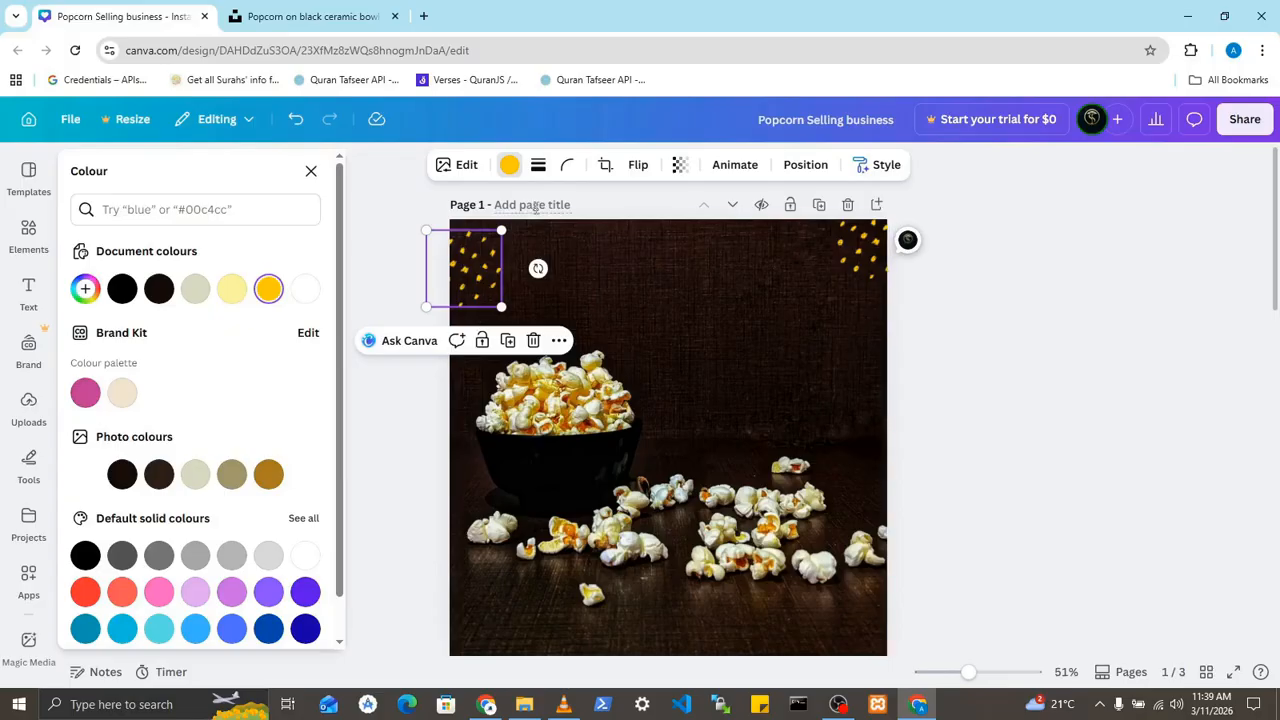
{"action": "left_click", "coordinate": [510, 167]}
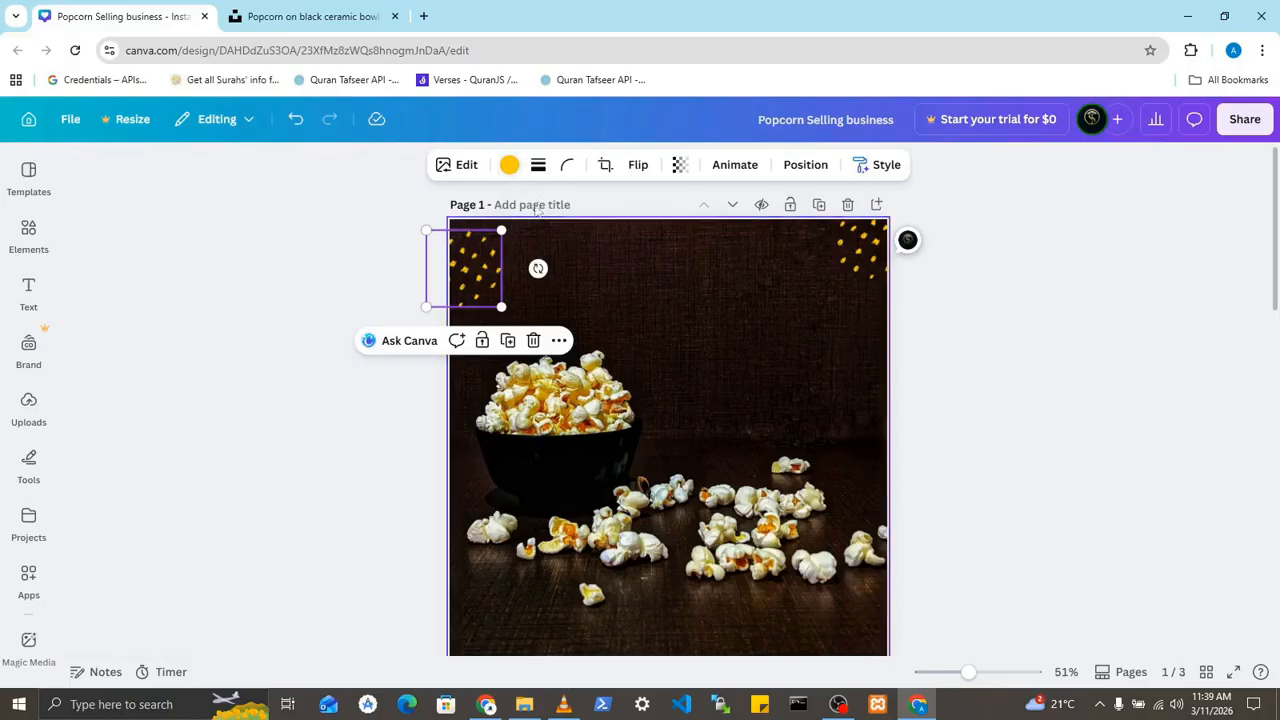
{"action": "left_click", "coordinate": [509, 166]}
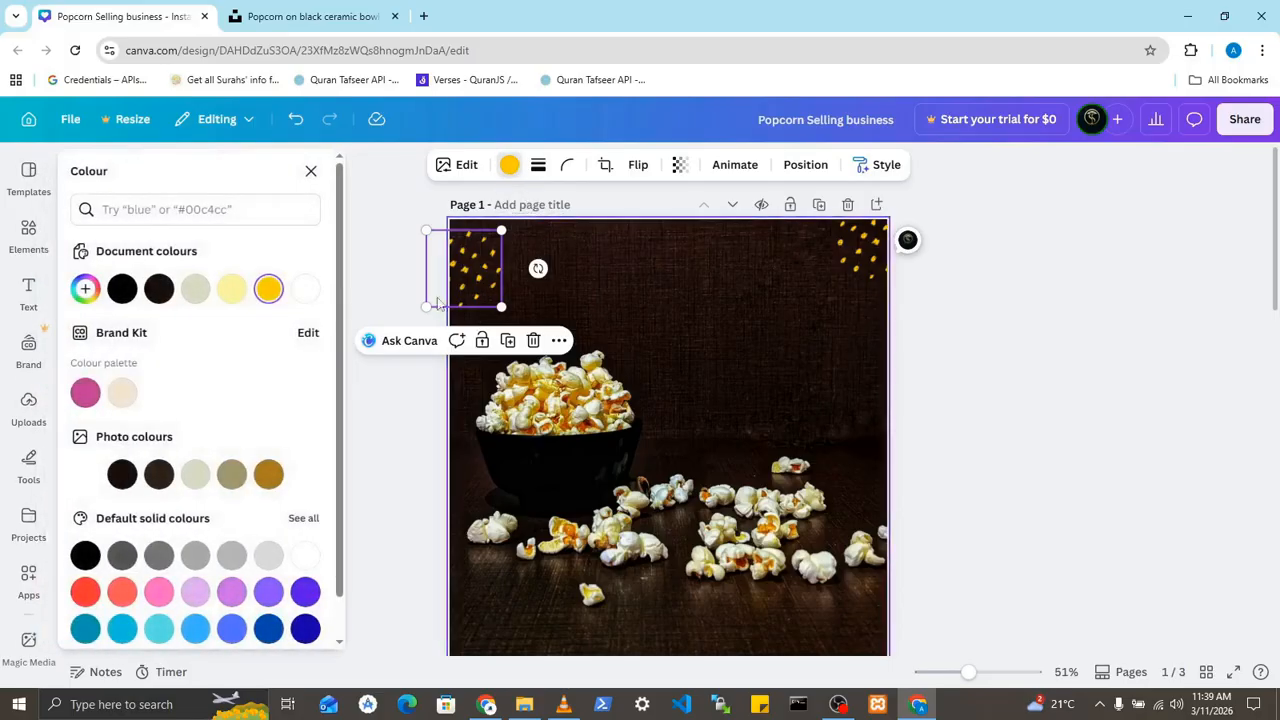
{"action": "left_click", "coordinate": [305, 290]}
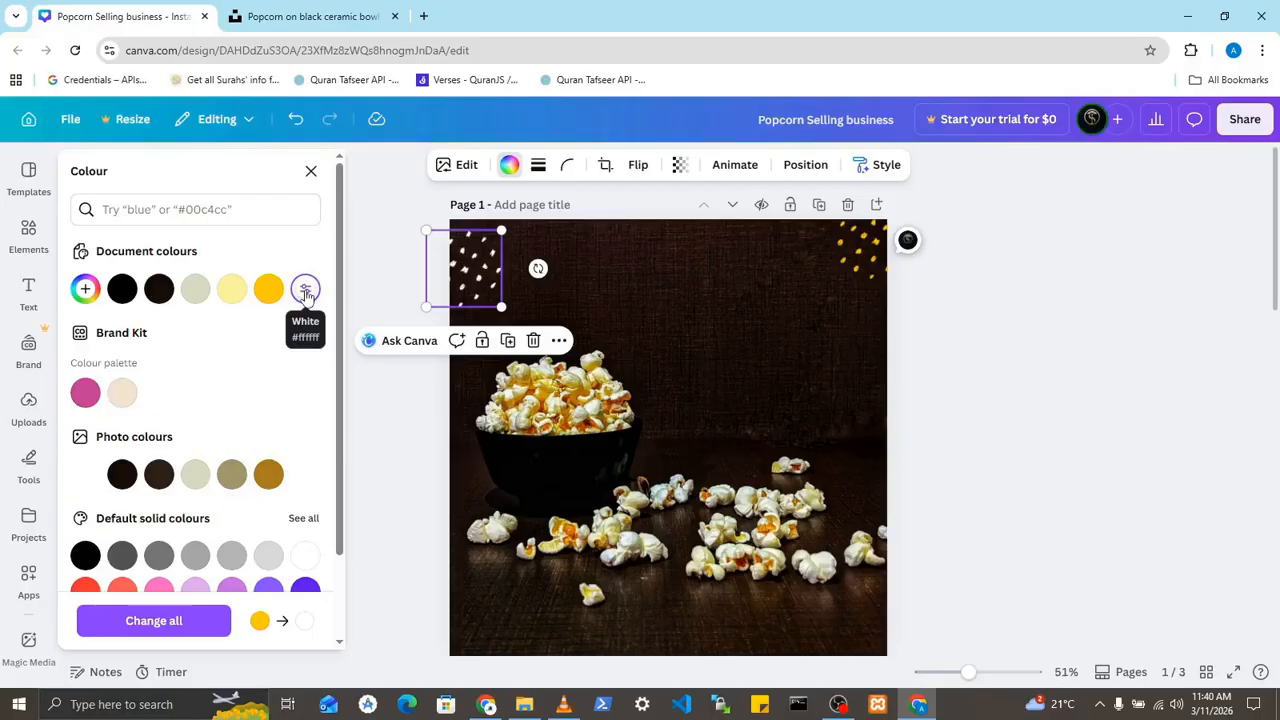
{"action": "left_click", "coordinate": [1022, 321]}
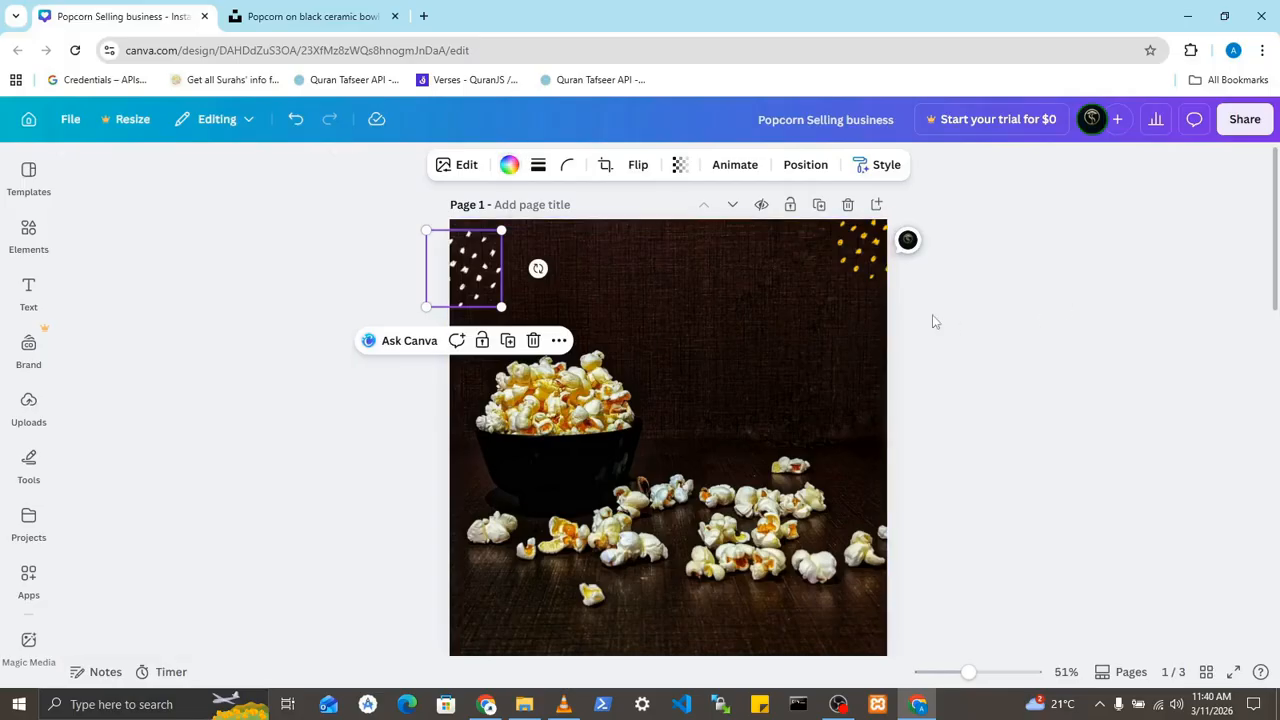
{"action": "left_click", "coordinate": [991, 337]}
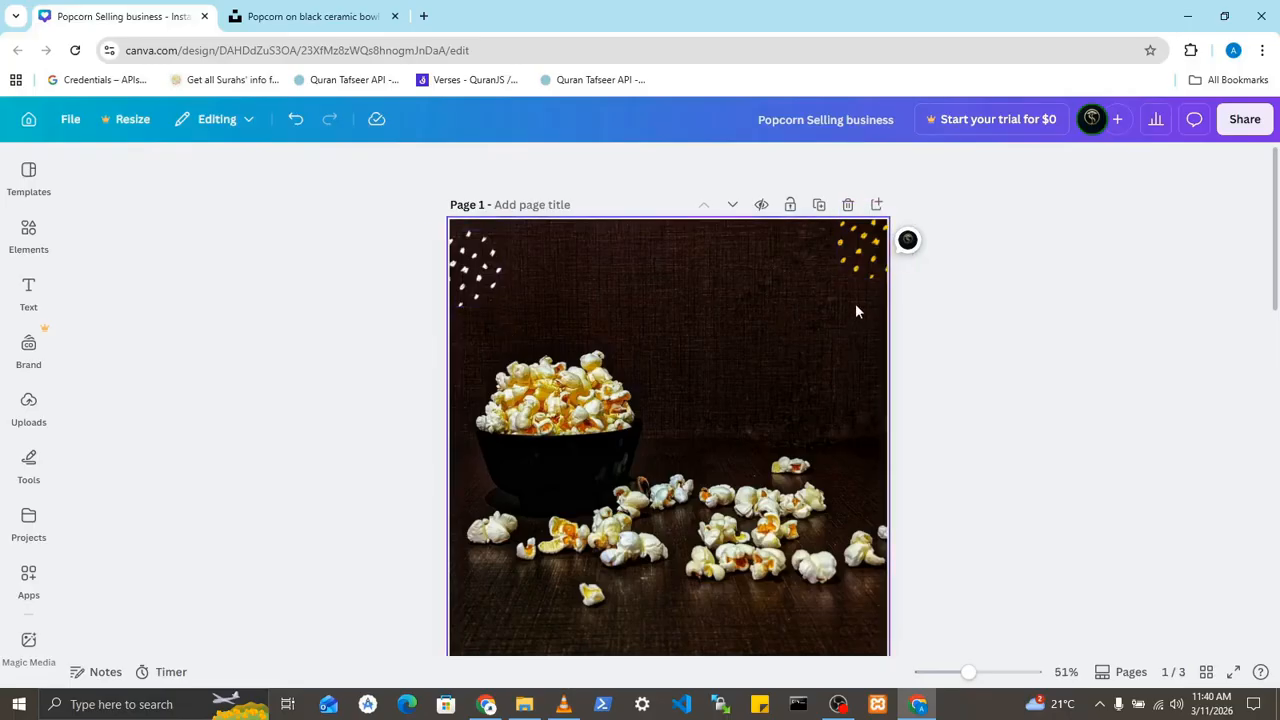
- Move the Tasty Popcorn flyer page below the Resources page
{"action": "scroll", "coordinate": [858, 310], "scroll_direction": "down", "scroll_amount": 4}
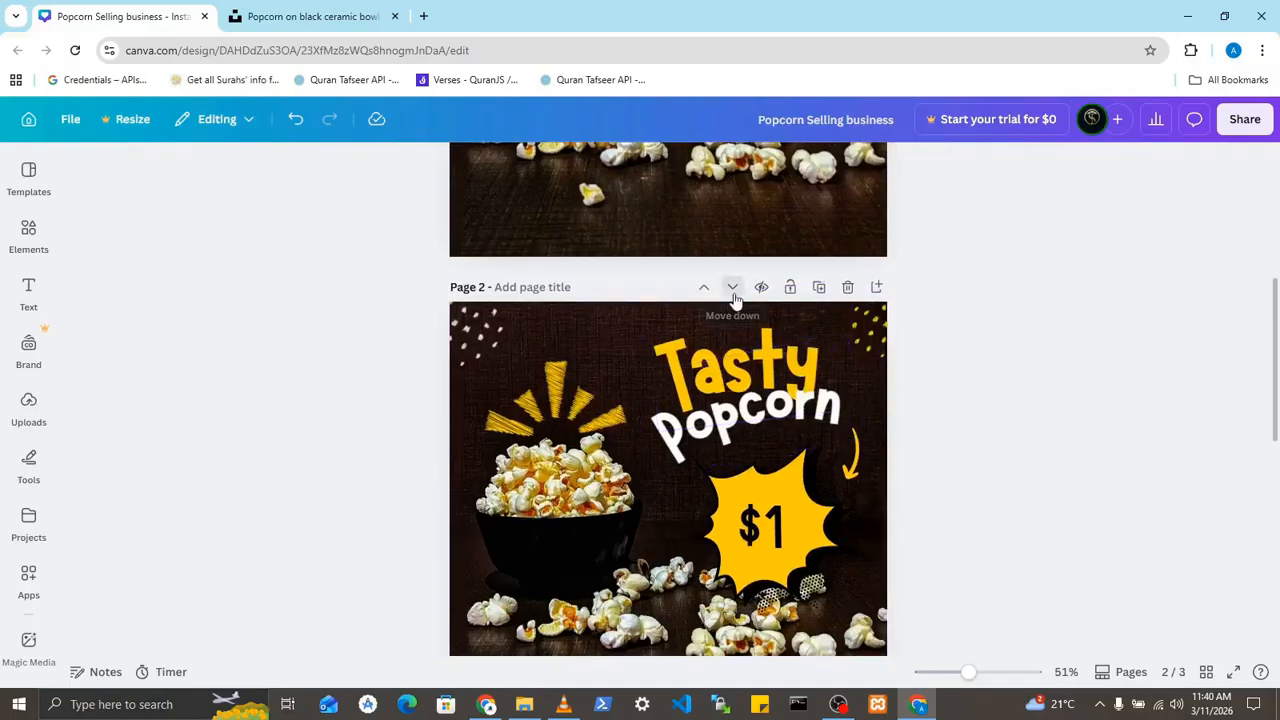
{"action": "left_click", "coordinate": [734, 295]}
{"action": "scroll", "coordinate": [824, 311], "scroll_direction": "up", "scroll_amount": 4}
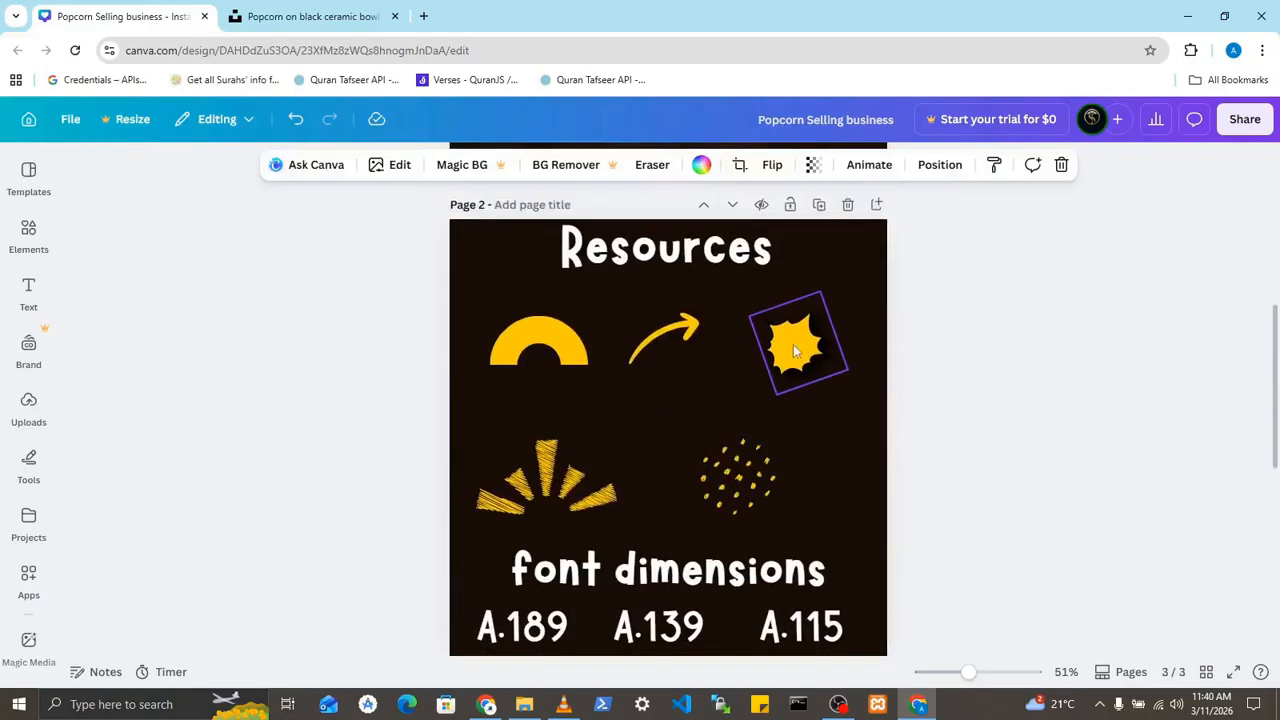
- Shrink the white dot pattern on page 1 slightly and move it up against the page's top edge
{"action": "scroll", "coordinate": [795, 346], "scroll_direction": "up", "scroll_amount": 1}
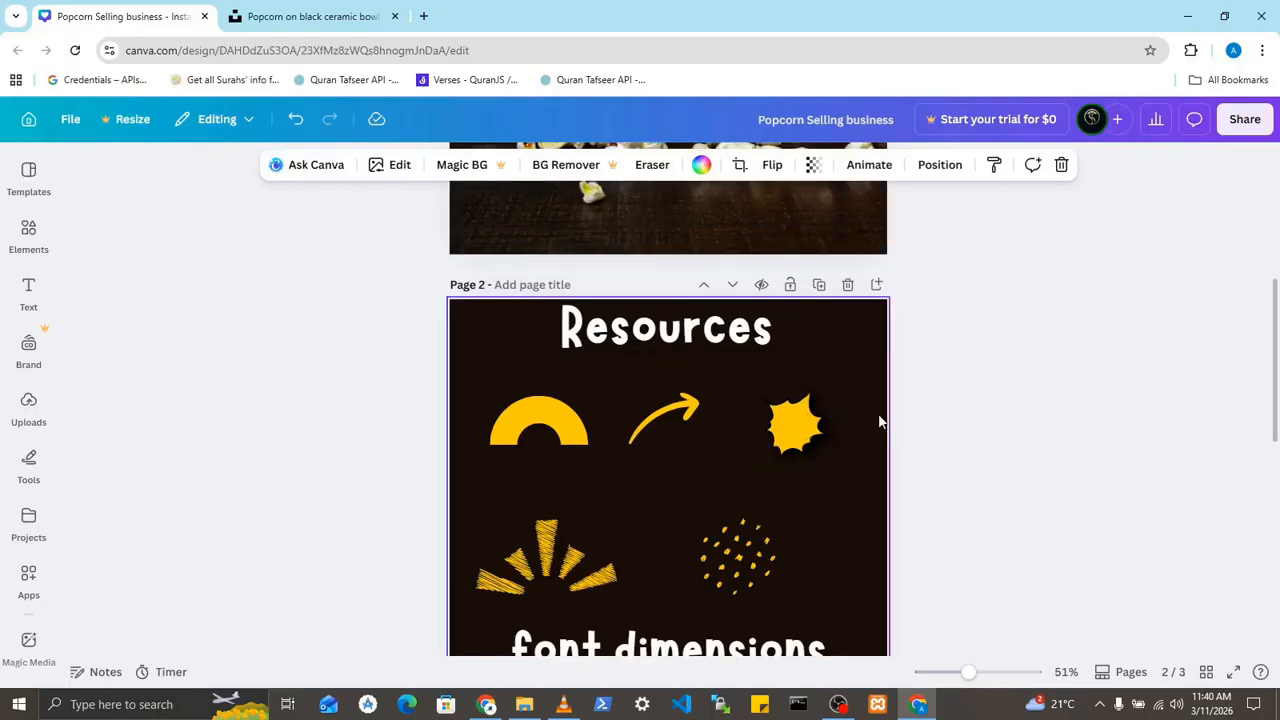
{"action": "scroll", "coordinate": [1043, 440], "scroll_direction": "up", "scroll_amount": 2}
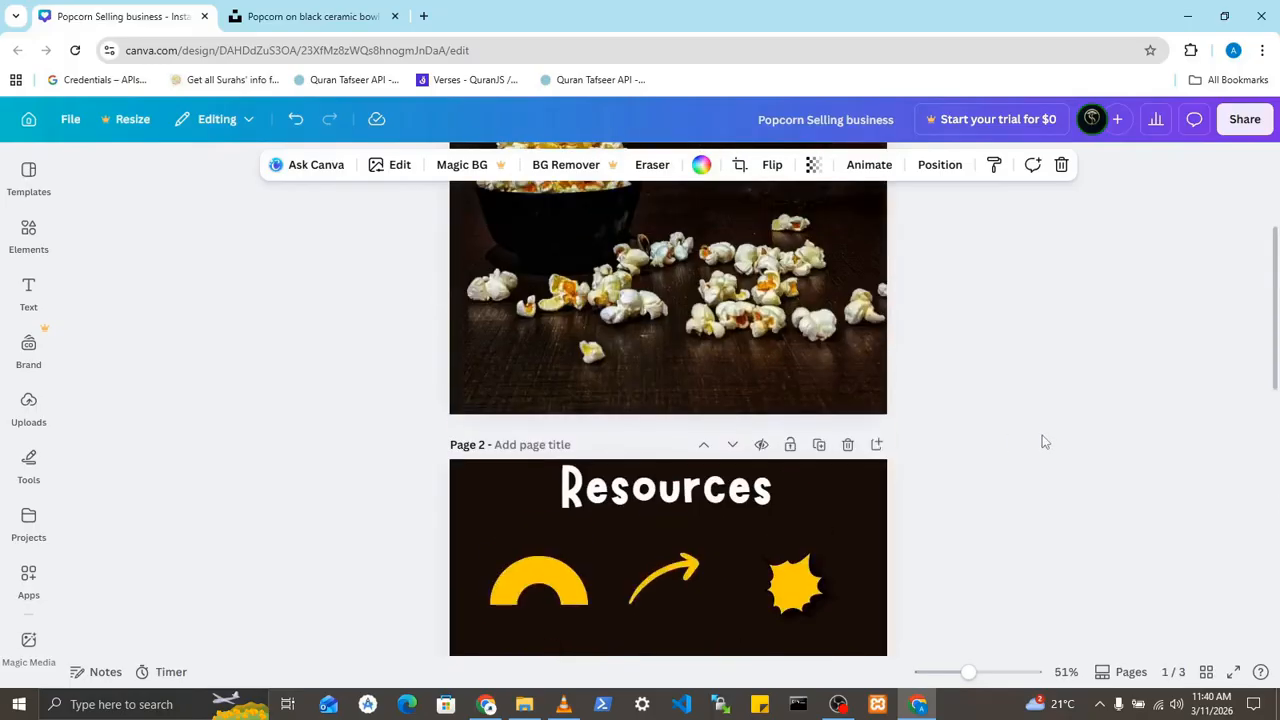
{"action": "scroll", "coordinate": [1043, 440], "scroll_direction": "up", "scroll_amount": 3}
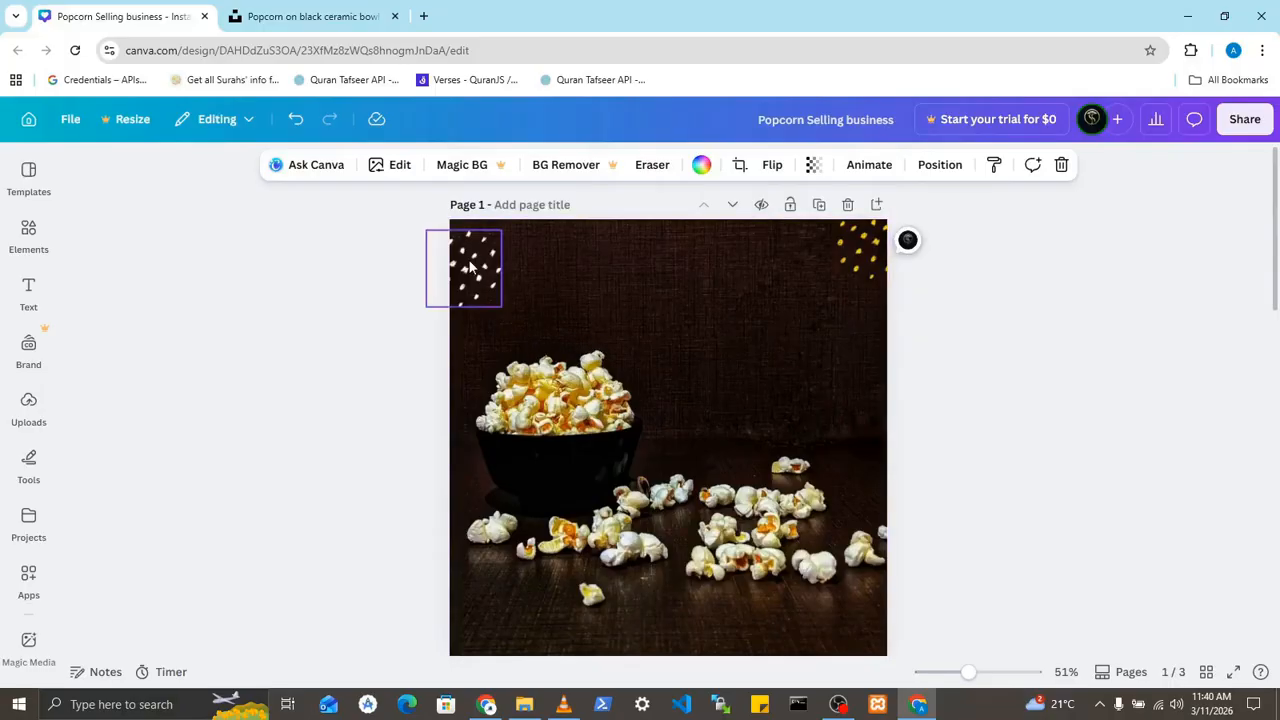
{"action": "left_click", "coordinate": [487, 296]}
{"action": "left_click_drag", "start_coordinate": [500, 308], "coordinate": [476, 260]}
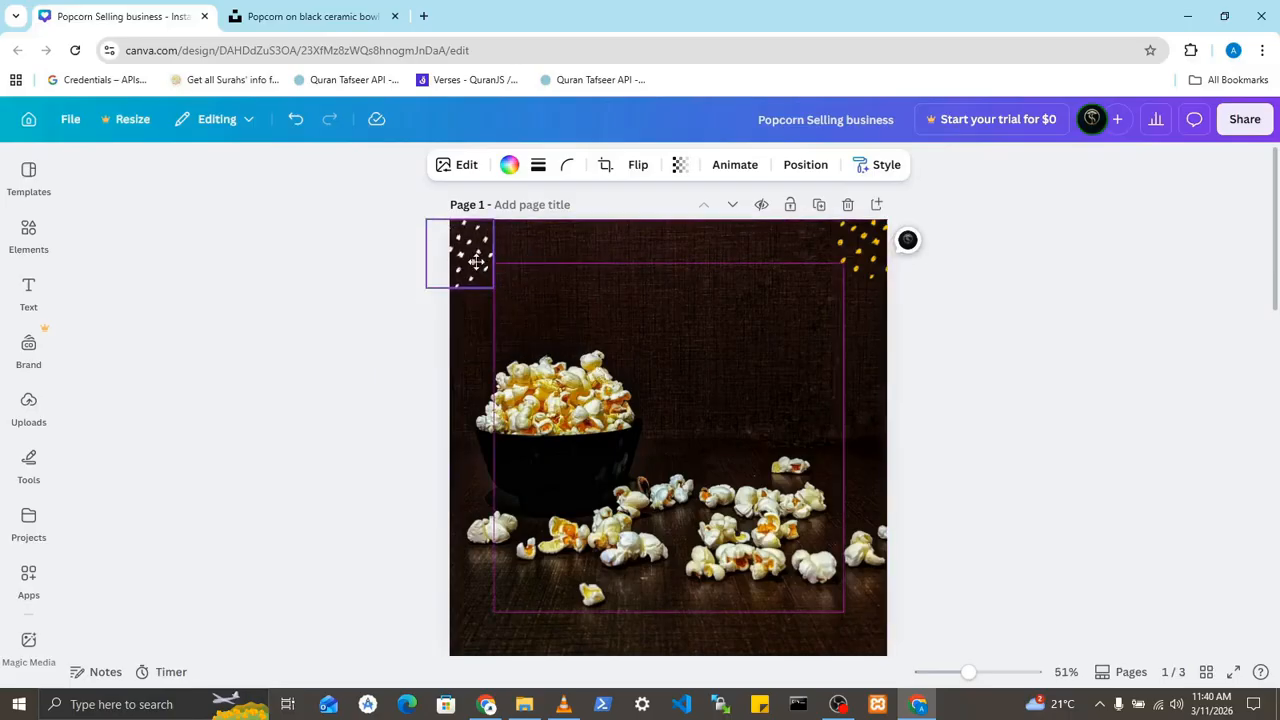
{"action": "left_click", "coordinate": [938, 324]}
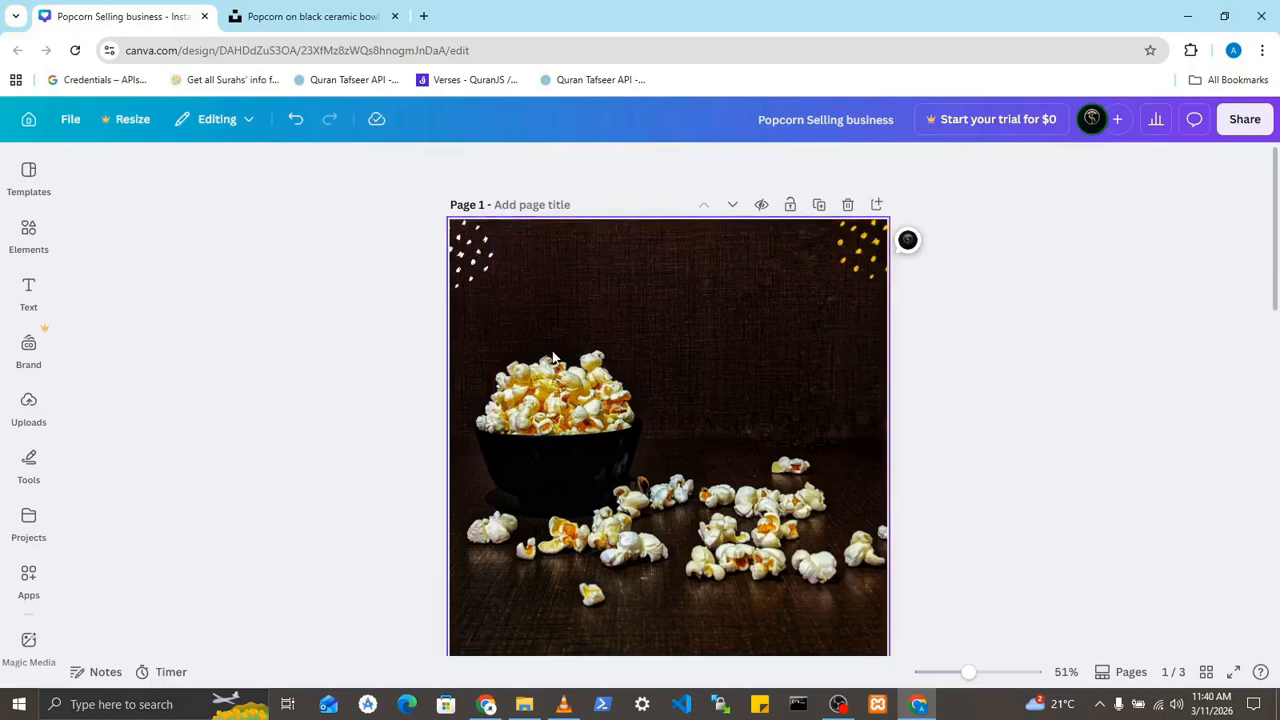
- Copy the yellow sunburst rays from the Resources page to page 1 and place them just above the popcorn bowl
{"action": "scroll", "coordinate": [553, 358], "scroll_direction": "down", "scroll_amount": 5}
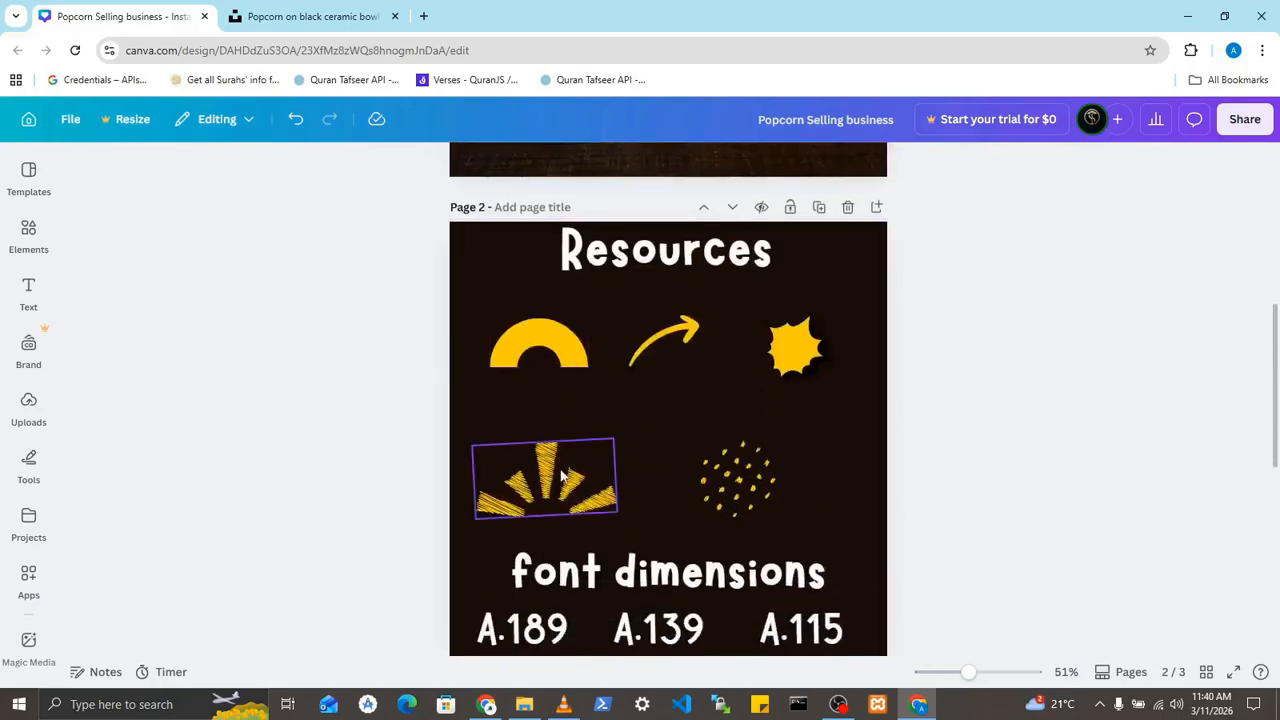
{"action": "left_click", "coordinate": [562, 476]}
{"action": "scroll", "coordinate": [558, 478], "scroll_direction": "up", "scroll_amount": 2}
{"action": "scroll", "coordinate": [559, 478], "scroll_direction": "up", "scroll_amount": 2}
{"action": "left_click", "coordinate": [576, 466]}
{"action": "key", "text": "ctrl+v"}
{"action": "scroll", "coordinate": [576, 466], "scroll_direction": "up", "scroll_amount": 1}
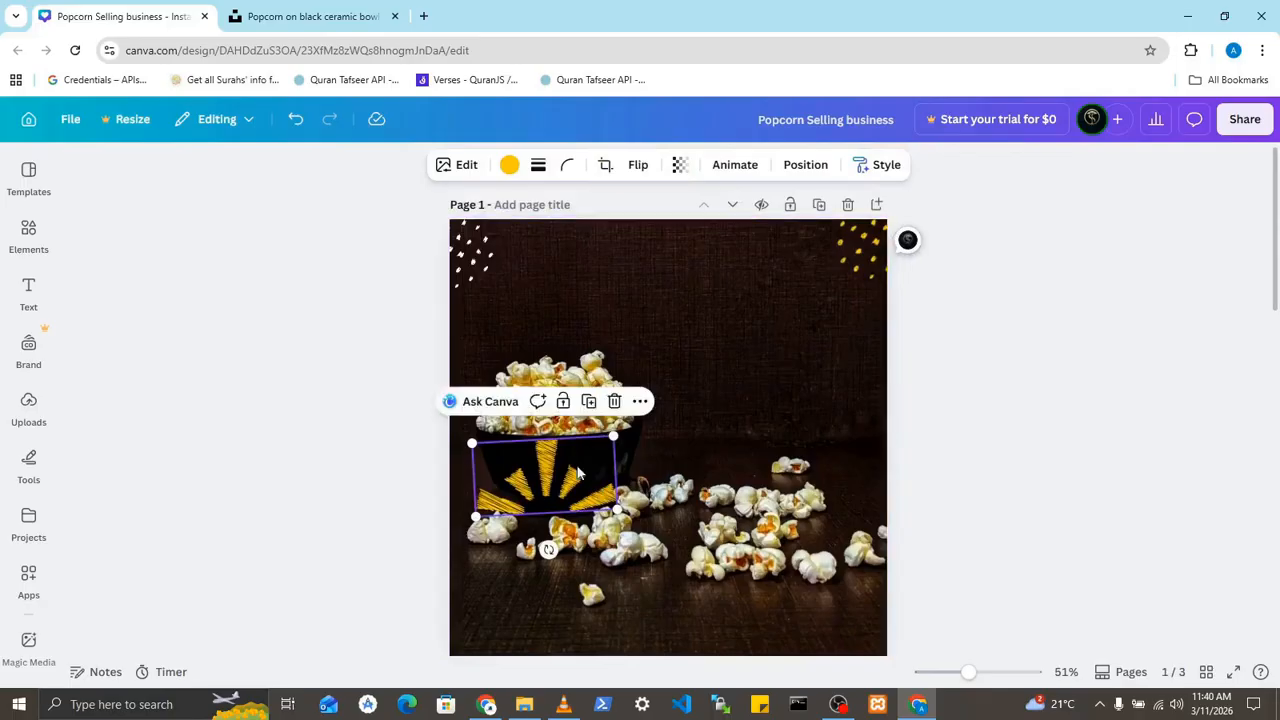
{"action": "left_click_drag", "start_coordinate": [556, 497], "coordinate": [561, 333]}
{"action": "left_click", "coordinate": [953, 418]}
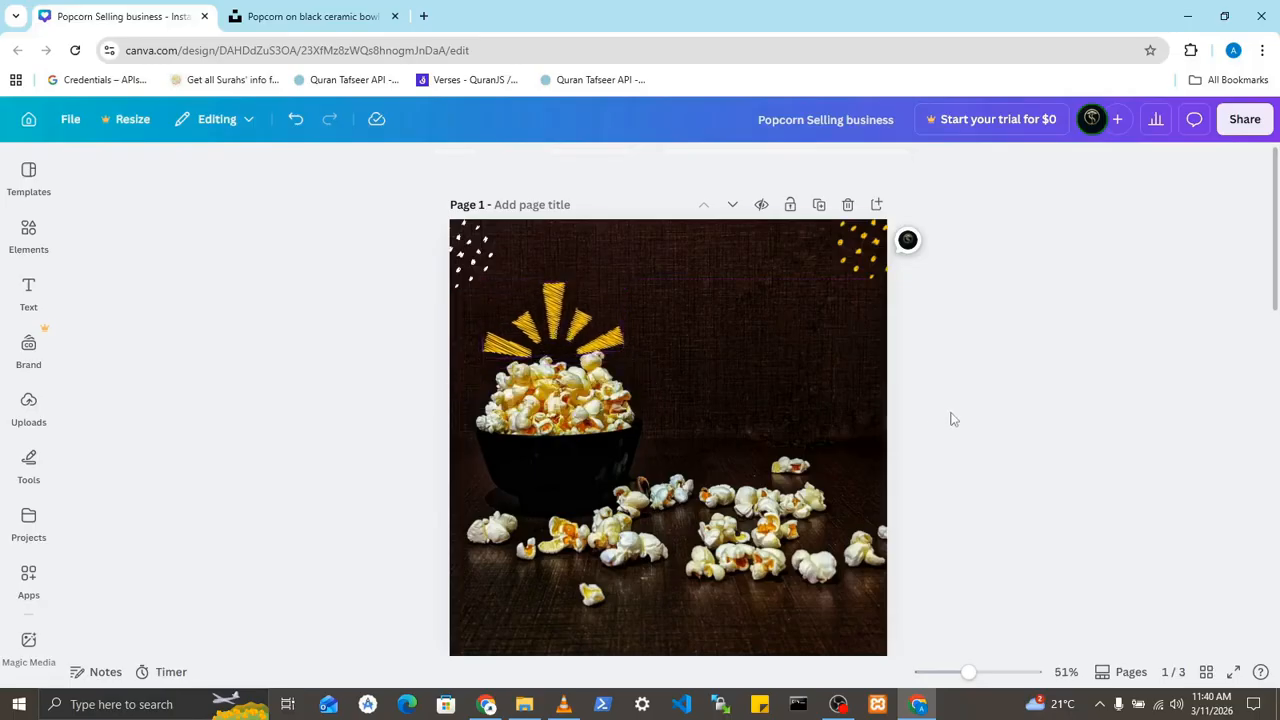
- Nudge the sunburst rays slightly up and to the right to centre them above the popcorn pile
{"action": "left_click", "coordinate": [573, 343]}
{"action": "key", "text": "Up"}
{"action": "key", "text": "Up"}
{"action": "key", "text": "Up"}
{"action": "key", "text": "Up"}
{"action": "key", "text": "Up"}
{"action": "key", "text": "Up"}
{"action": "key", "text": "Up"}
{"action": "key", "text": "Up"}
{"action": "key", "text": "Up"}
{"action": "key", "text": "Up"}
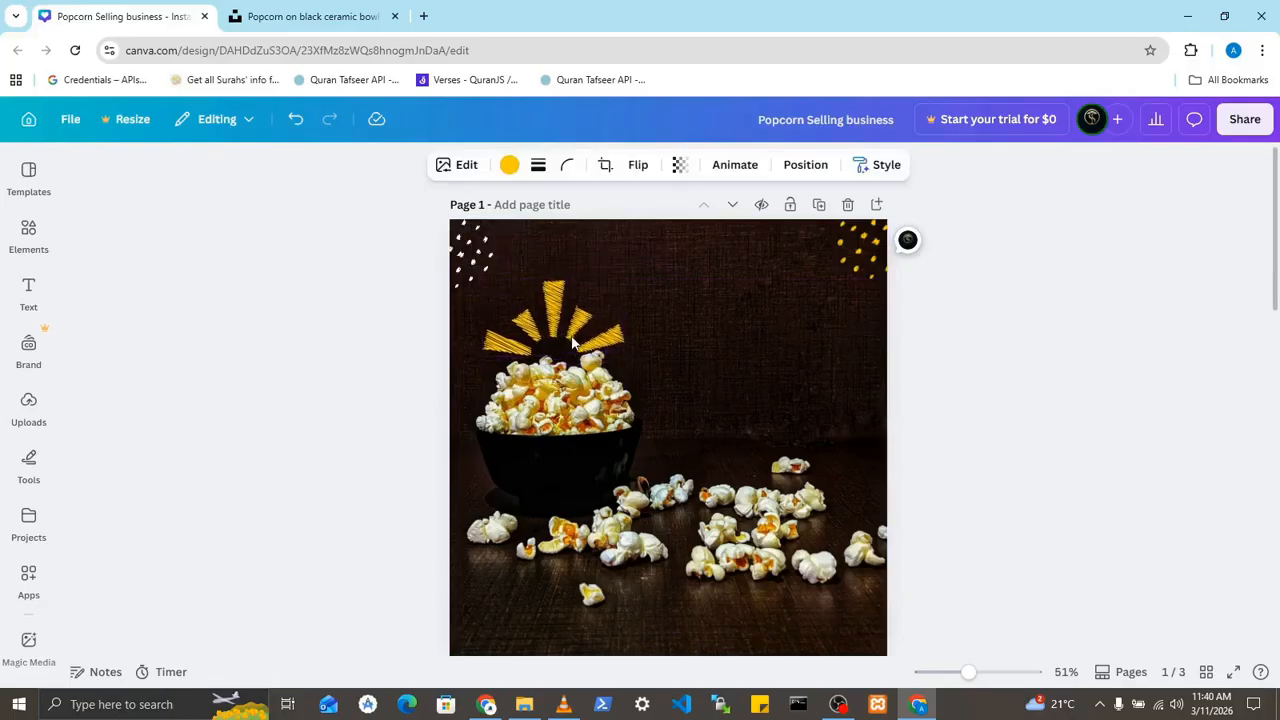
{"action": "key", "text": "Up"}
{"action": "key", "text": "Up"}
{"action": "key", "text": "Up"}
{"action": "key", "text": "Up"}
{"action": "key", "text": "Up"}
{"action": "key", "text": "Up"}
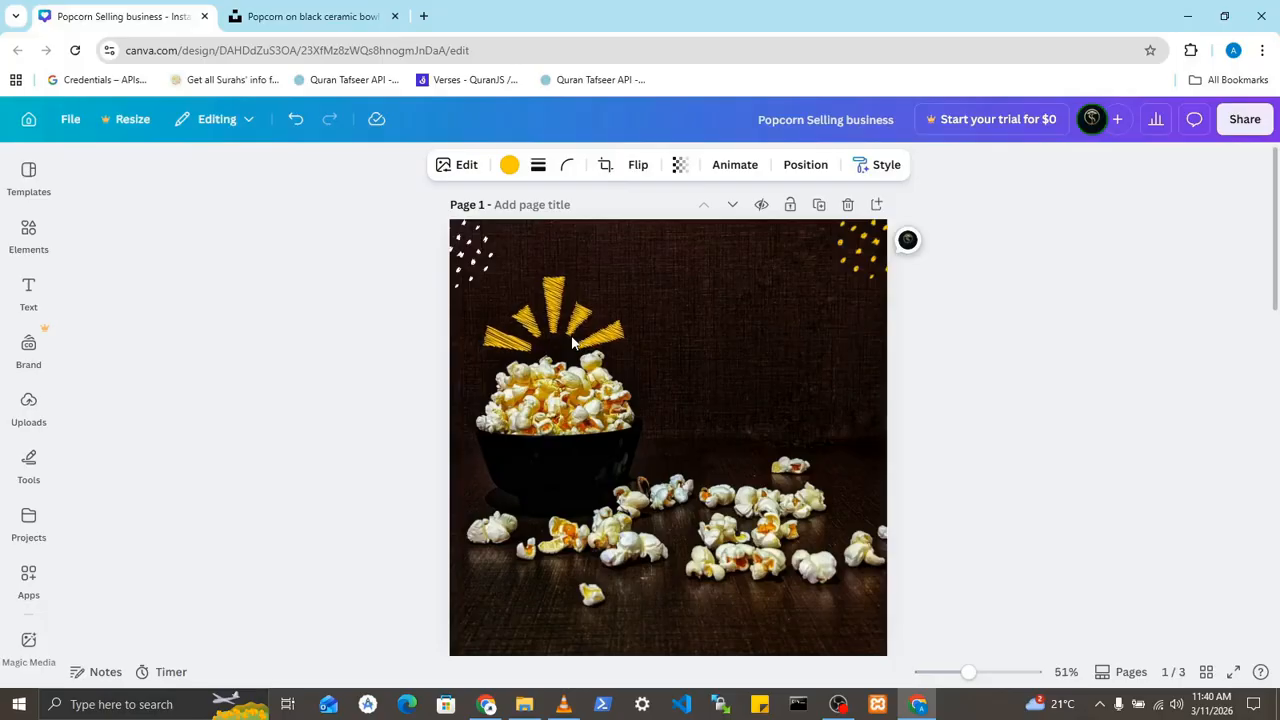
{"action": "key", "text": "Up"}
{"action": "key", "text": "Up"}
{"action": "key", "text": "Up"}
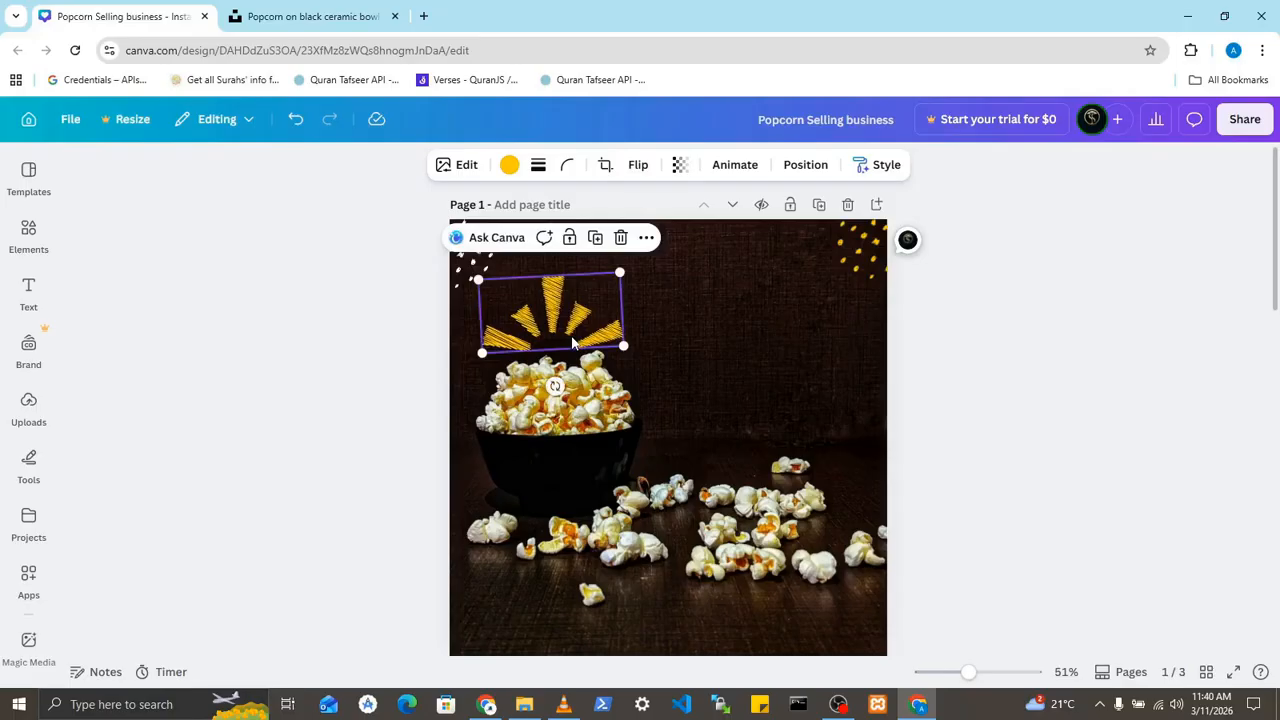
{"action": "key", "text": "Up"}
{"action": "key", "text": "Up"}
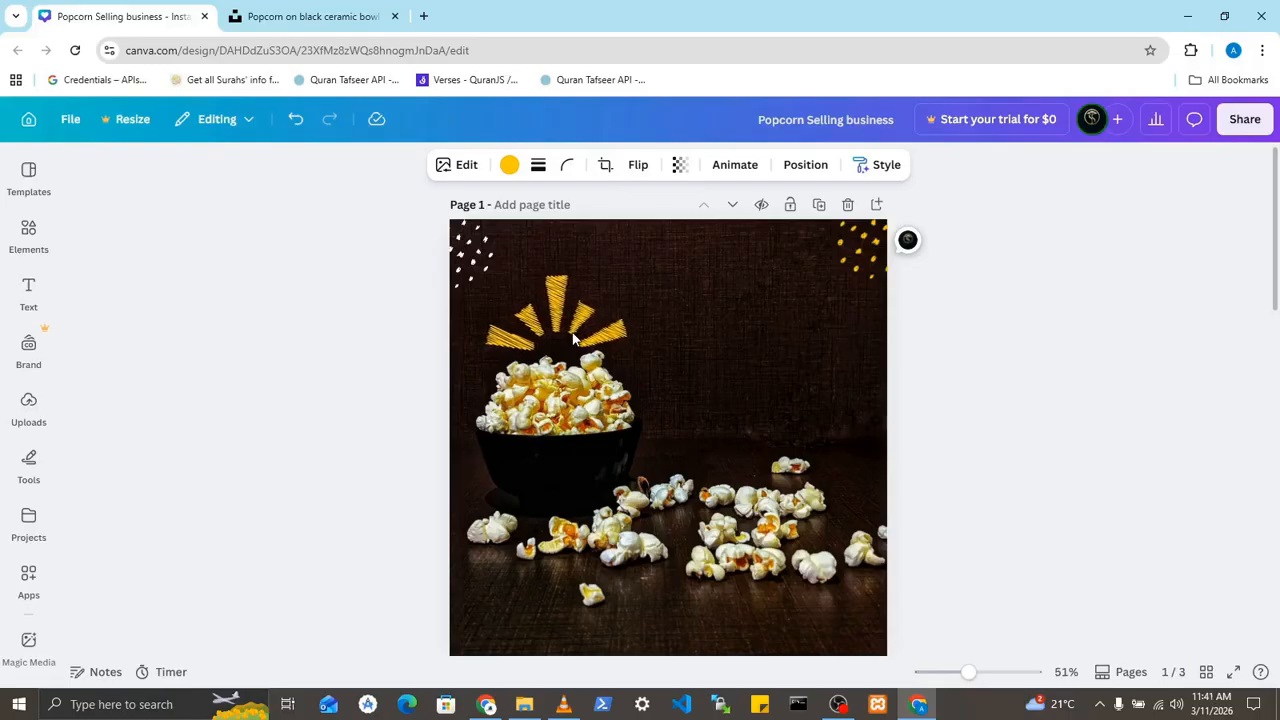
{"action": "left_click", "coordinate": [966, 369]}
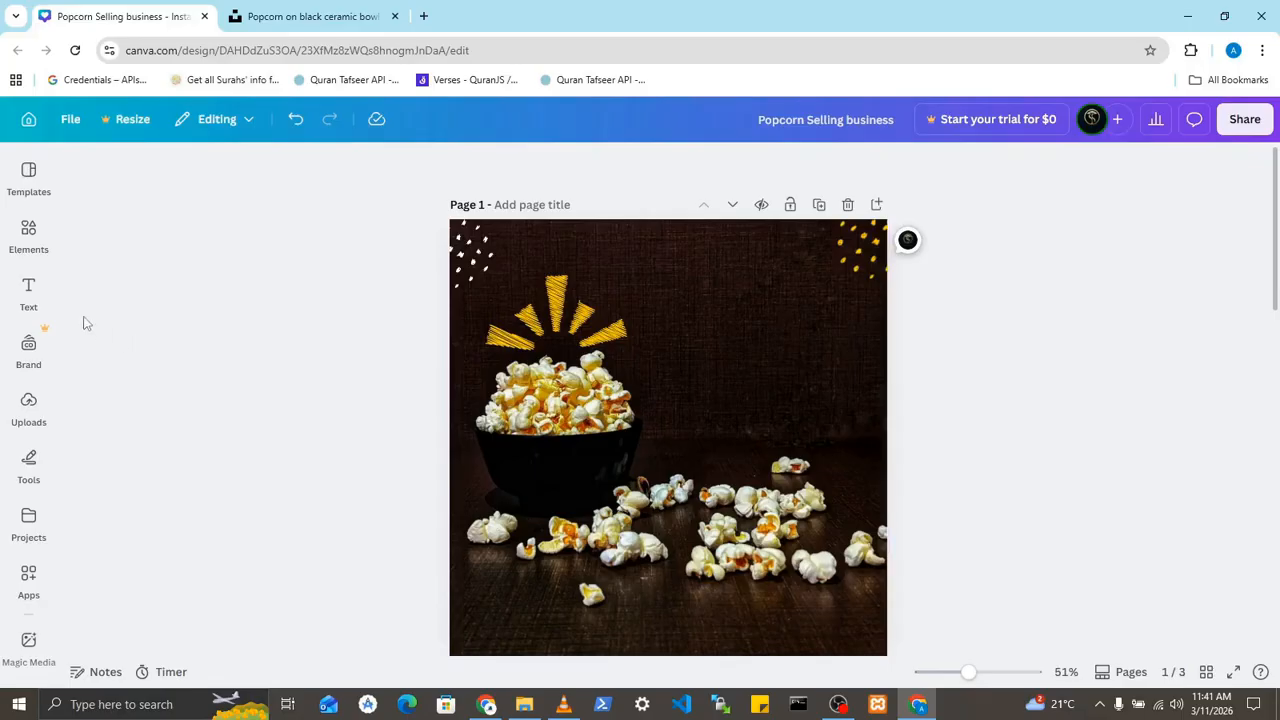
- Add a default heading text box to page 1 and set its text colour to white
{"action": "left_click", "coordinate": [38, 296]}
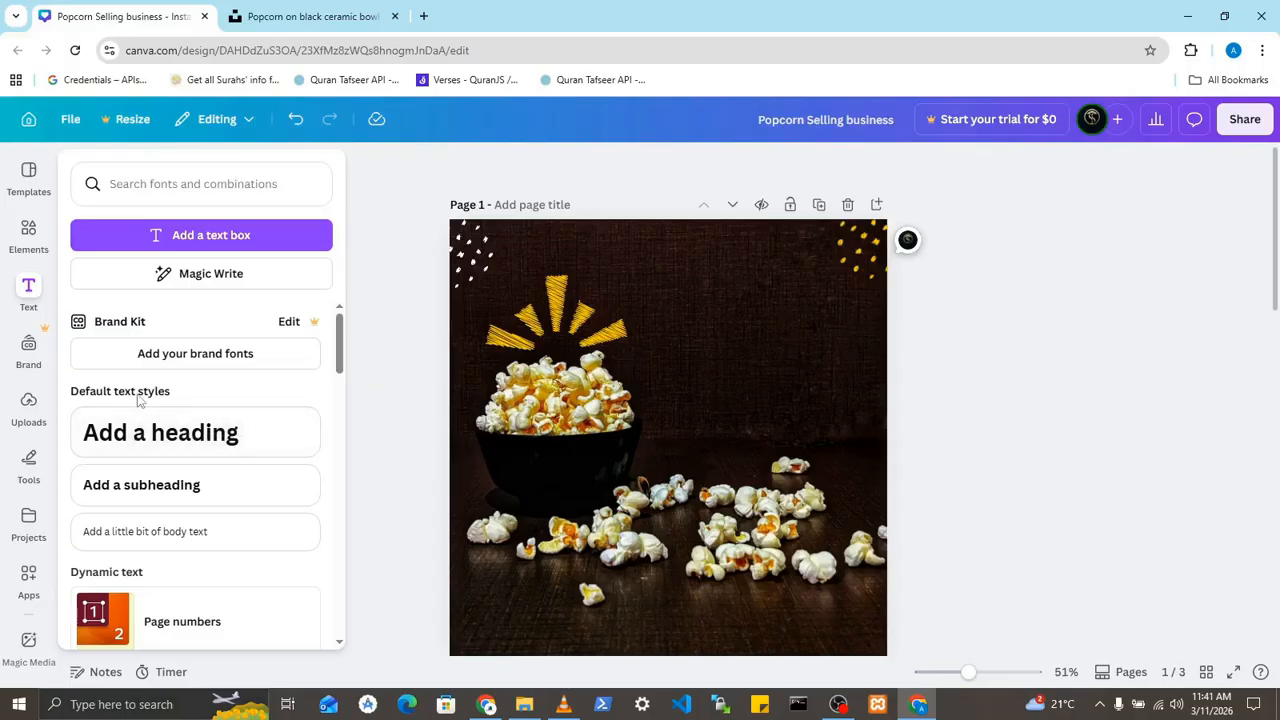
{"action": "left_click", "coordinate": [186, 439]}
{"action": "left_click", "coordinate": [722, 482]}
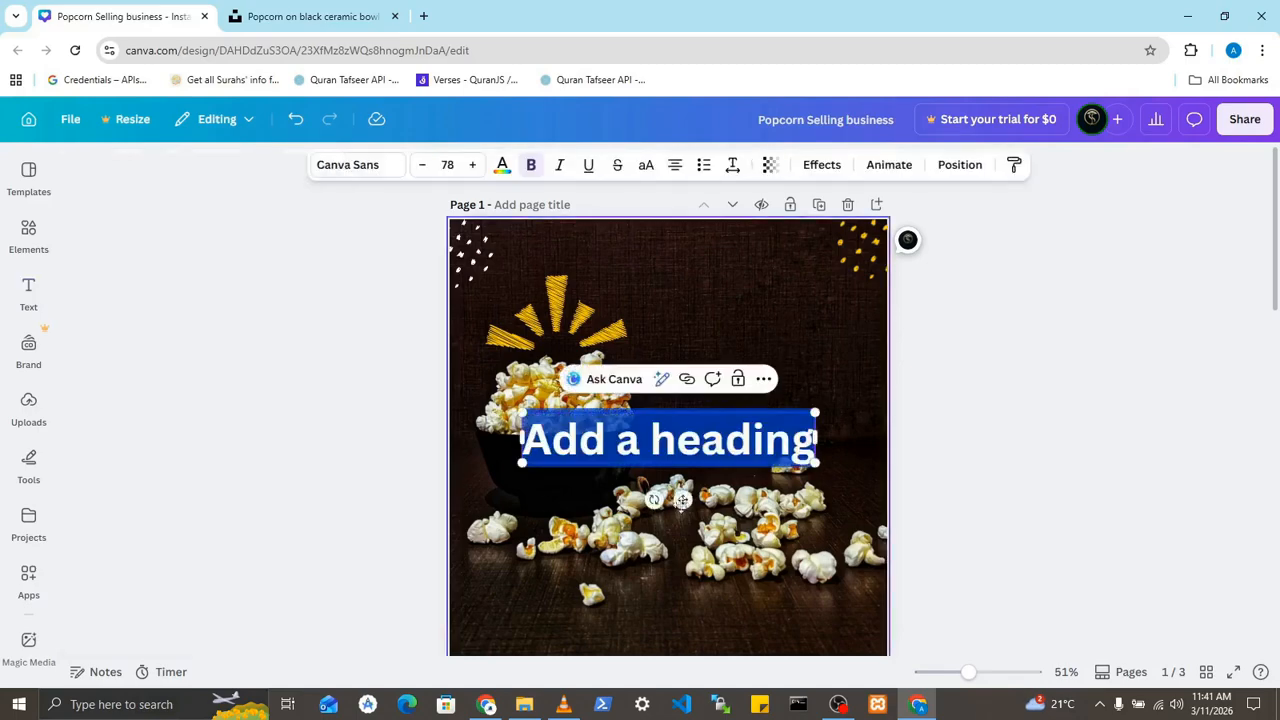
{"action": "left_click", "coordinate": [575, 440]}
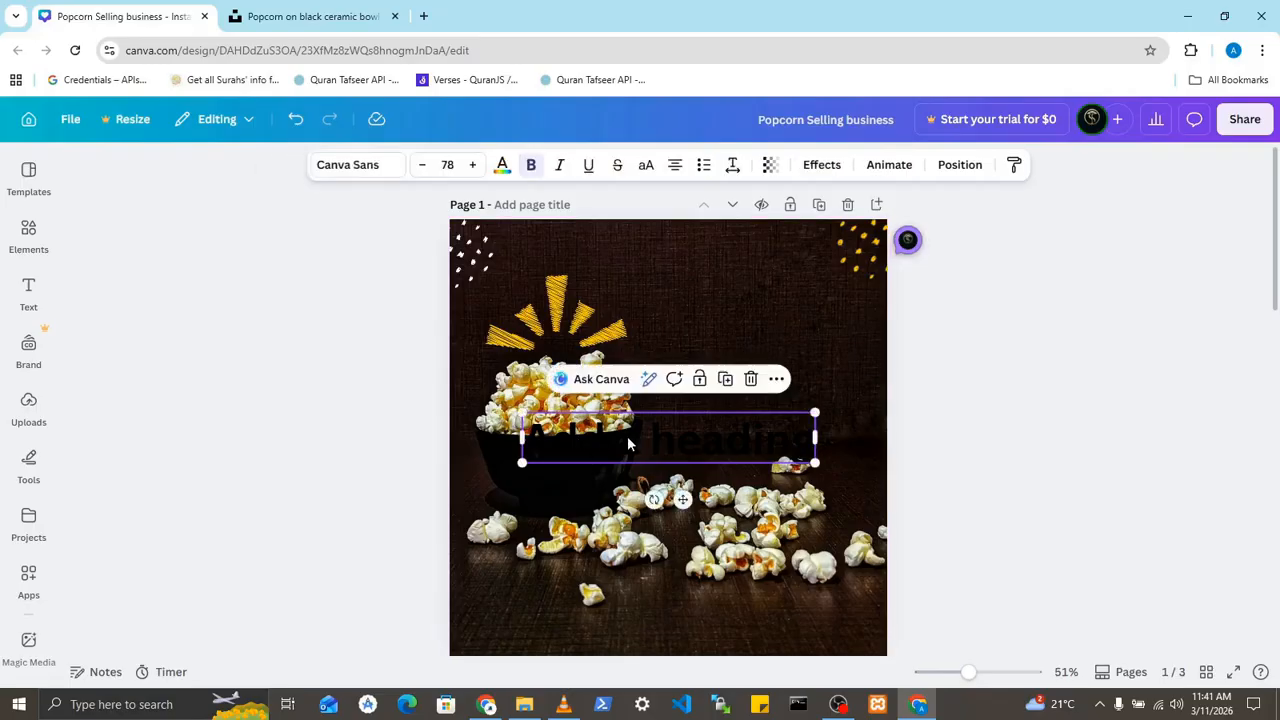
{"action": "double_click", "coordinate": [700, 432]}
{"action": "left_click", "coordinate": [502, 165]}
{"action": "left_click", "coordinate": [303, 329]}
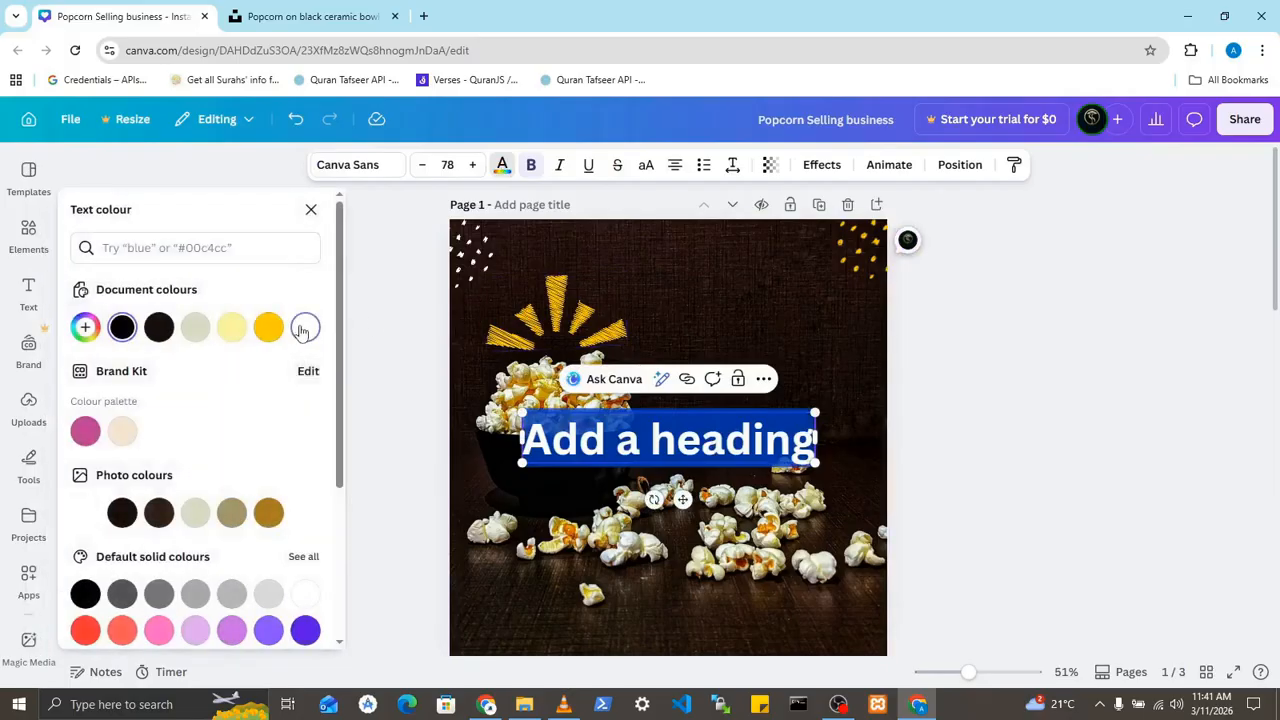
{"action": "left_click", "coordinate": [951, 362]}
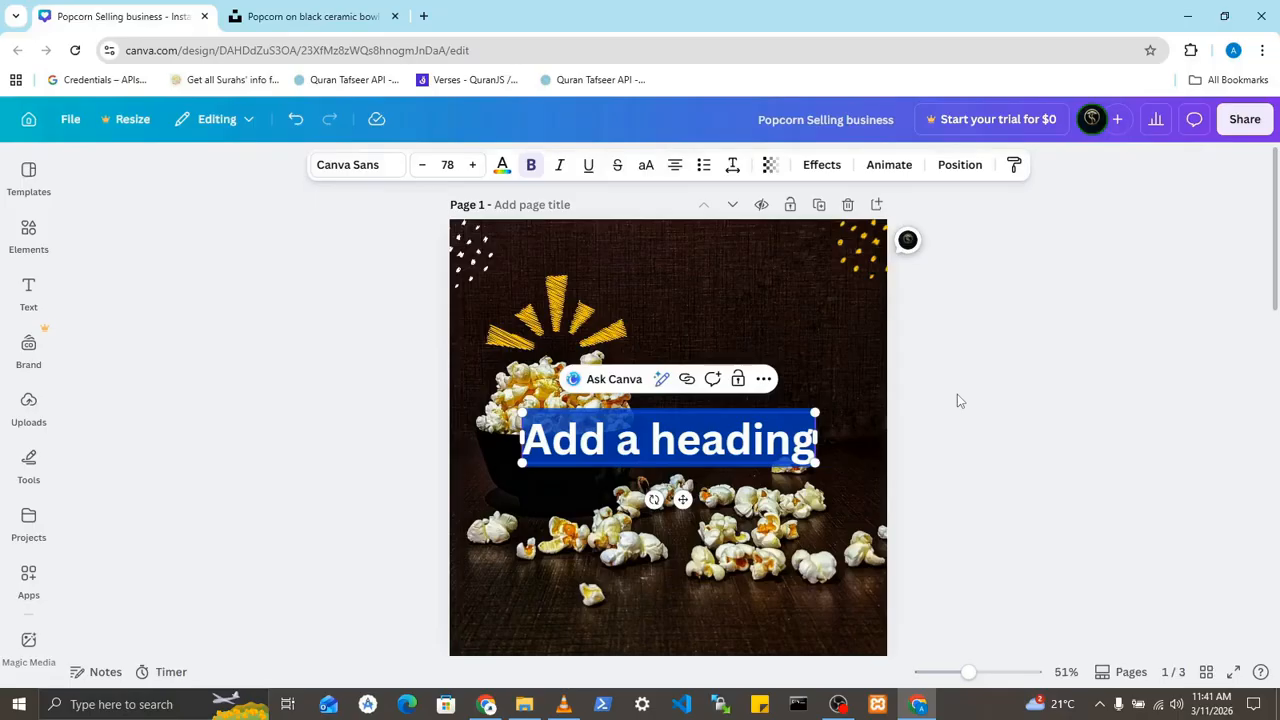